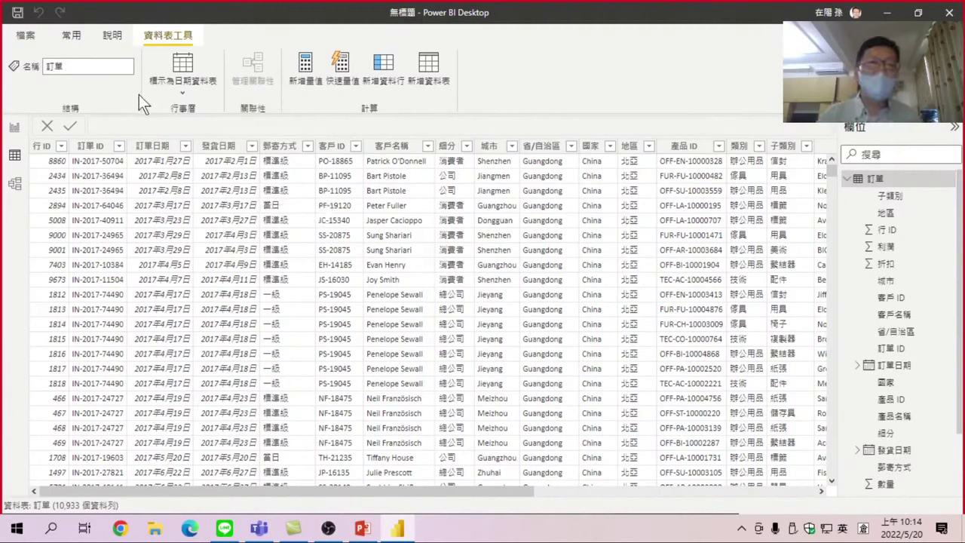
Open the 訂單 data in the Power Query Editor using Transform Data on the Home tab.
left_click(71, 34)
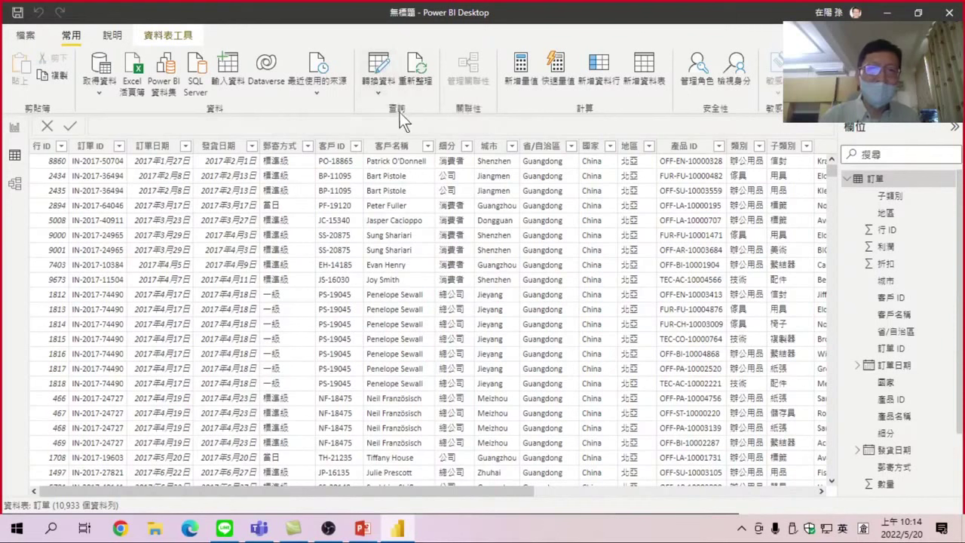
left_click(381, 62)
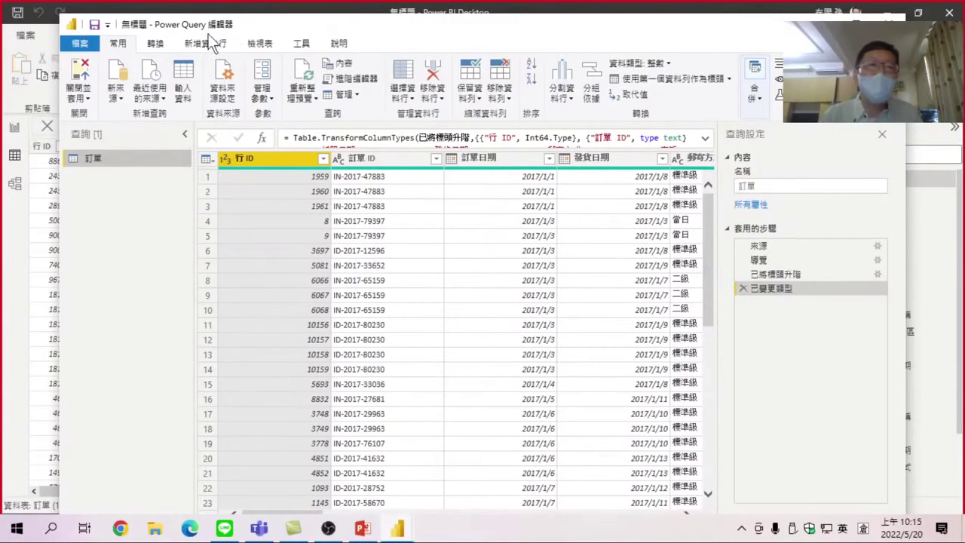
Restore the Power Query Editor to a smaller window and move it higher on screen.
left_click_drag(280, 25, 294, 187)
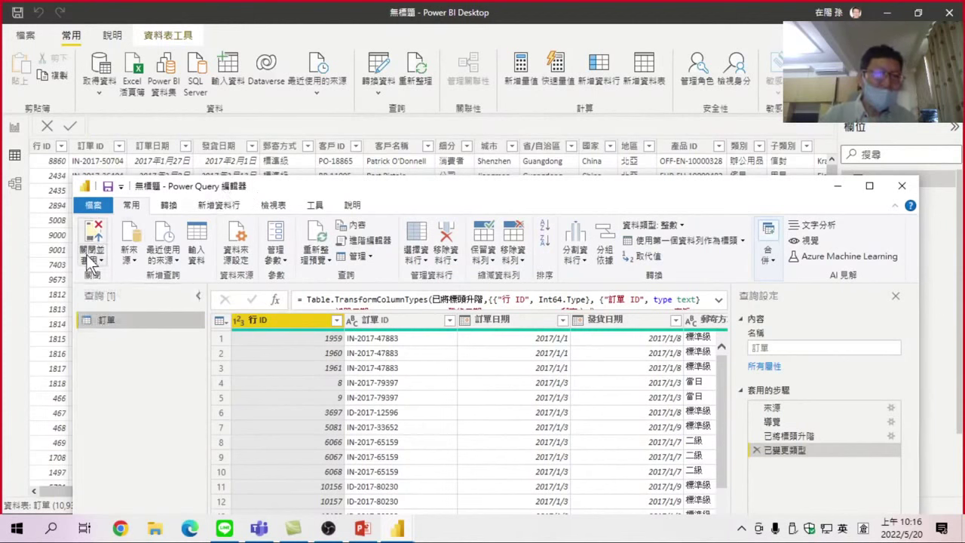
left_click(316, 125)
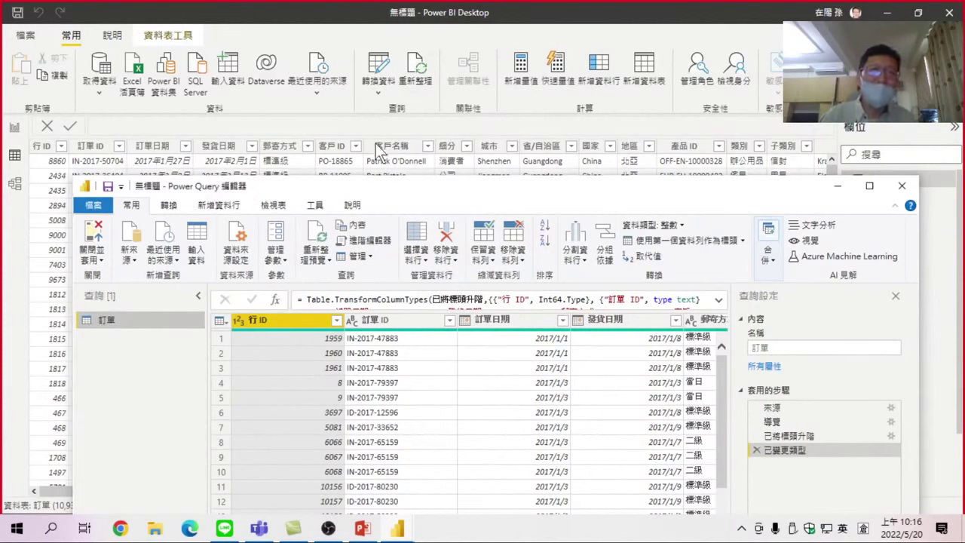
left_click_drag(393, 186, 370, 62)
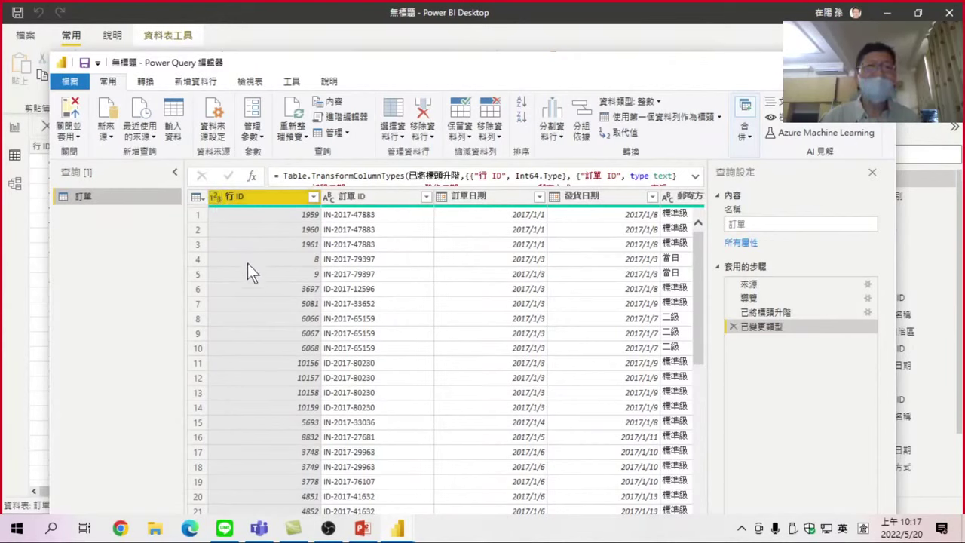
Set the 行 ID column type to Text, replacing the current whole-number conversion.
left_click(216, 197)
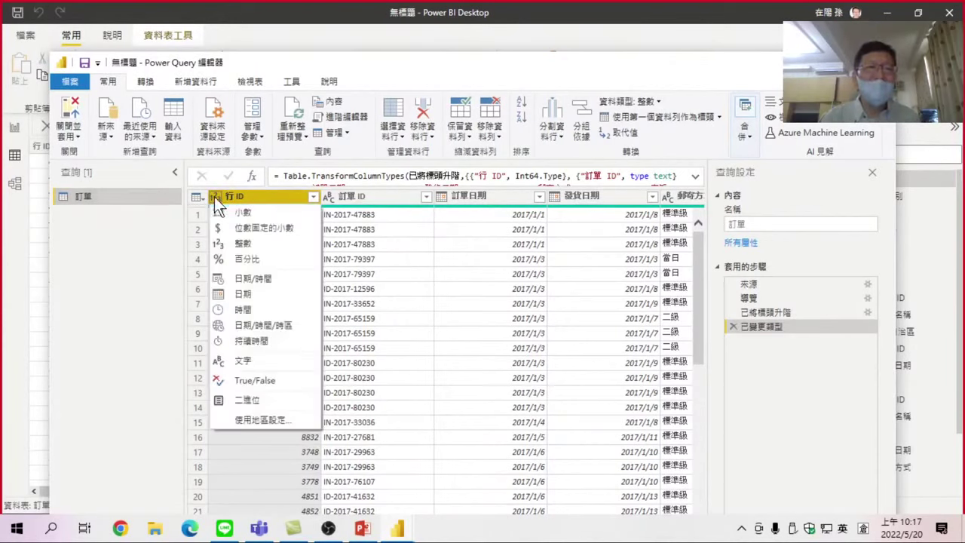
left_click(247, 360)
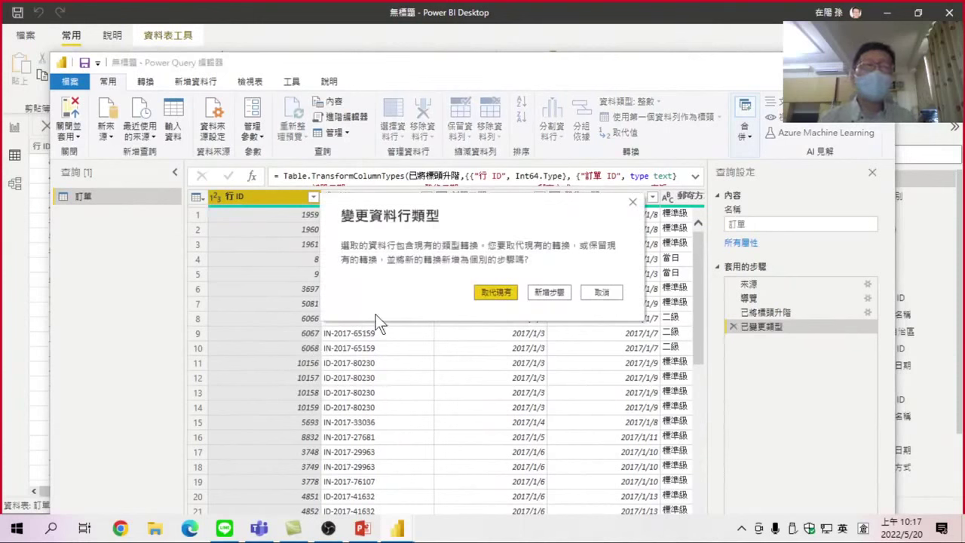
left_click(495, 291)
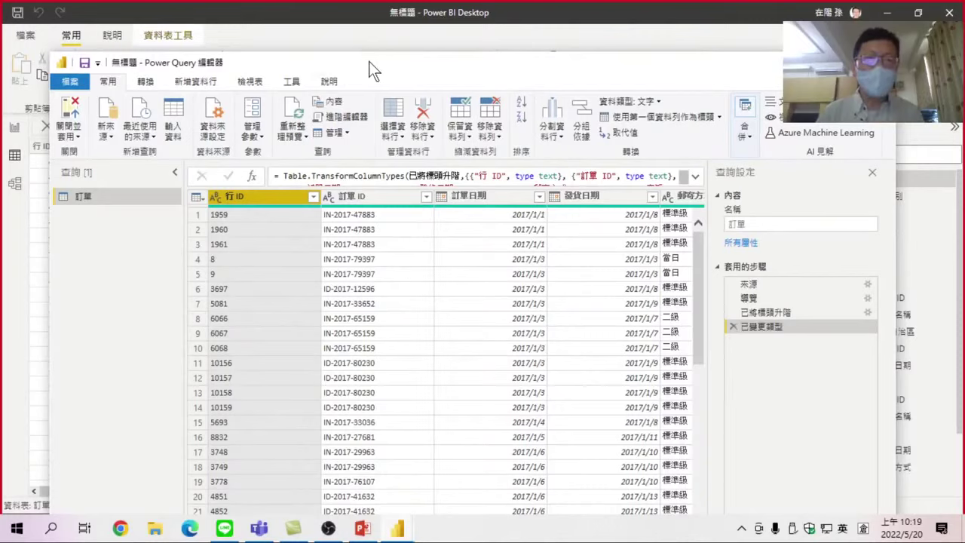
left_click_drag(368, 61, 359, 43)
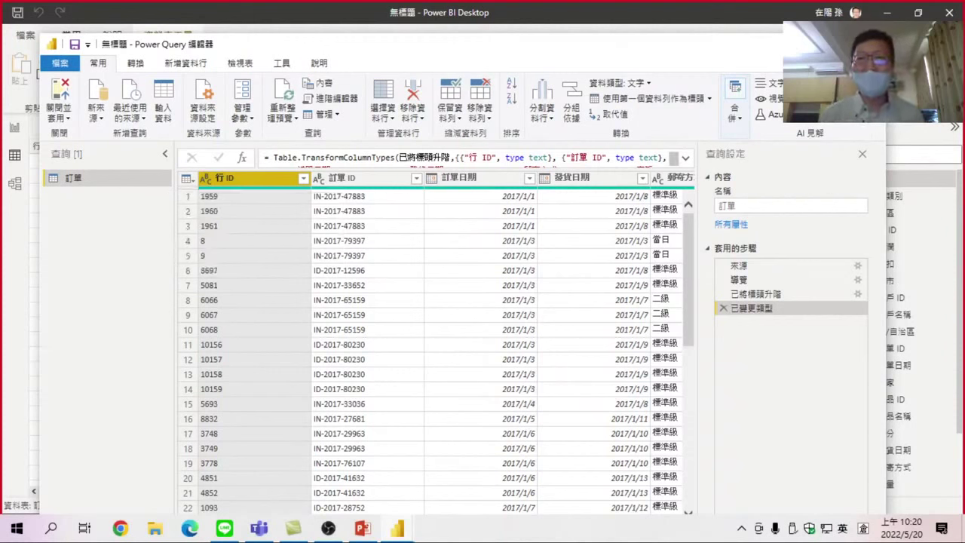
Maximize the Power Query Editor window.
left_click(834, 43)
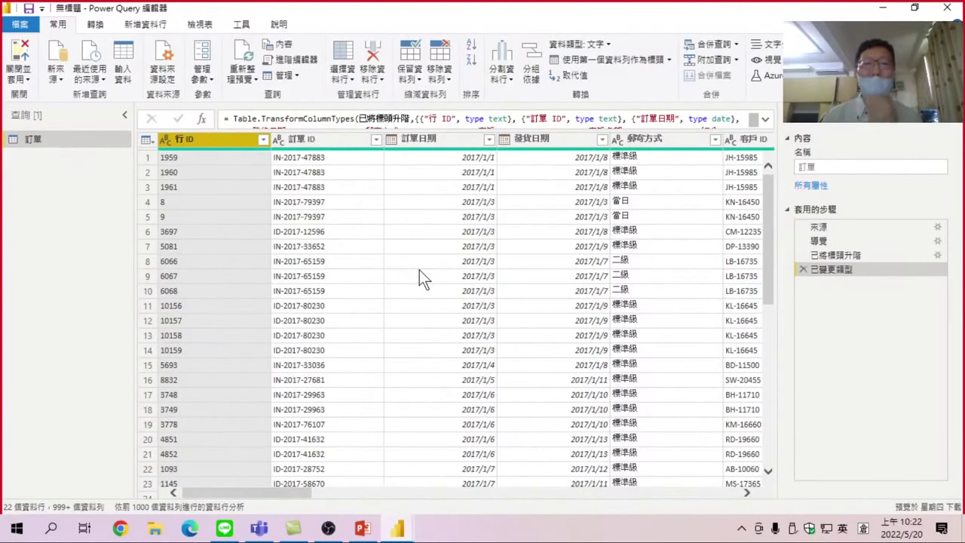
left_click_drag(287, 494, 640, 494)
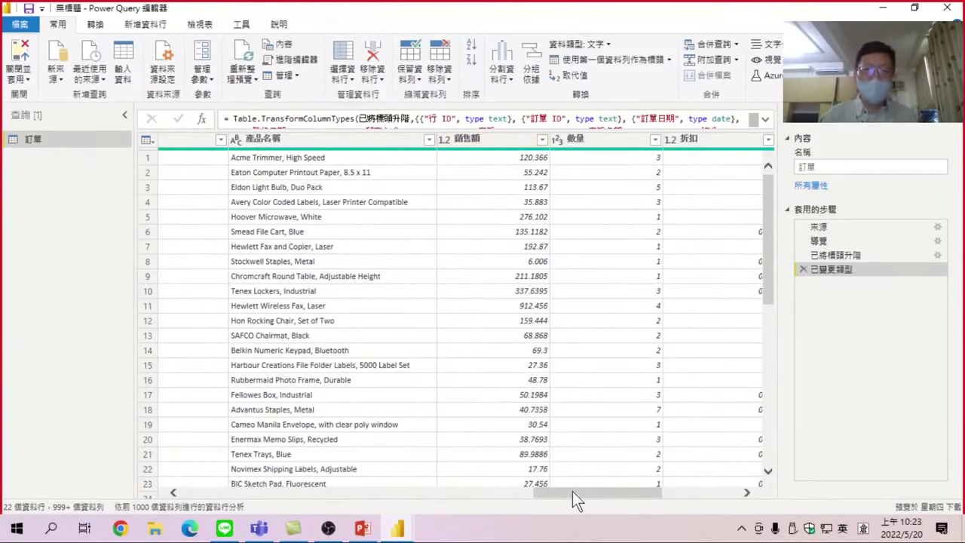
mouse_move(572, 492)
left_mouse_down()
mouse_move(536, 502)
mouse_move(610, 505)
left_mouse_up()
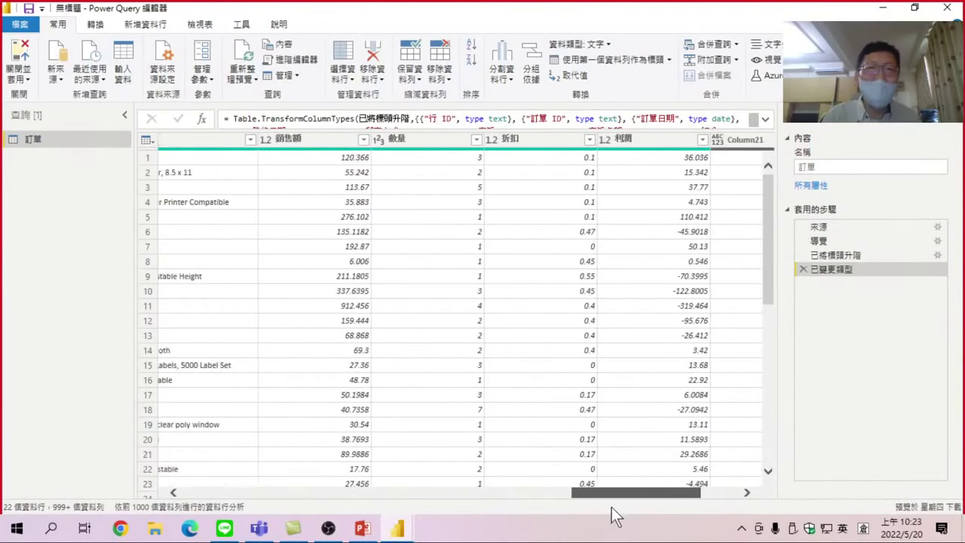
left_click_drag(612, 506, 605, 505)
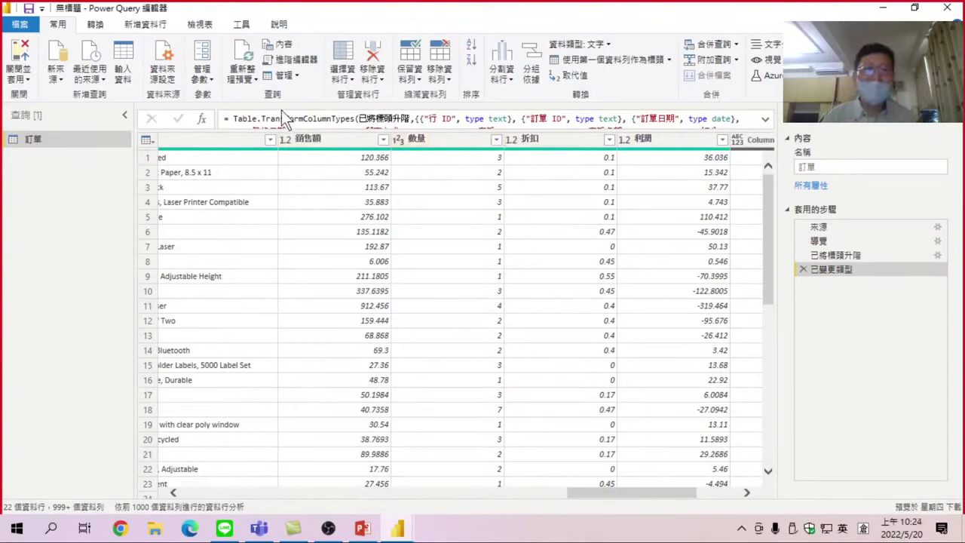
Select 銷售額 to profile it: 1,000 values, 973 distinct, maximum 6998.64.
left_click(309, 140)
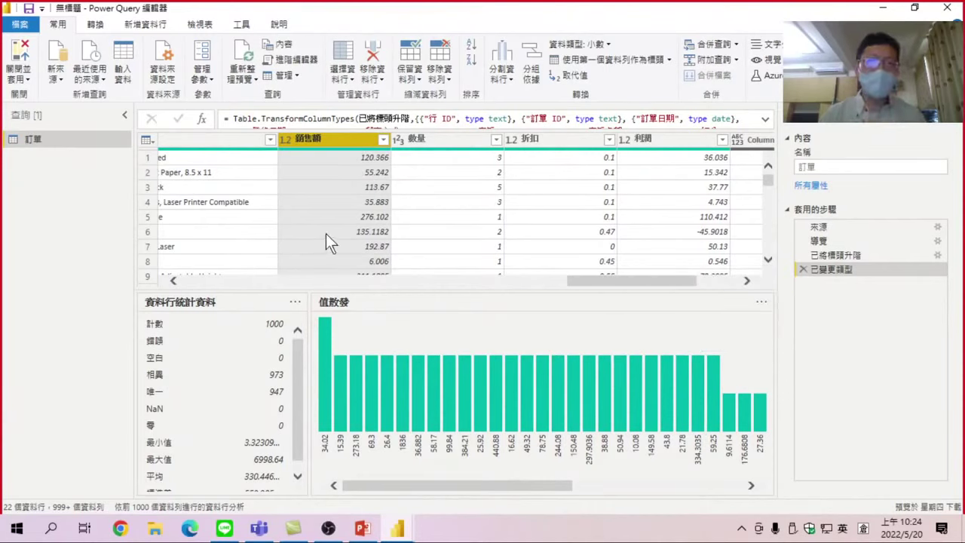
mouse_move(180, 301)
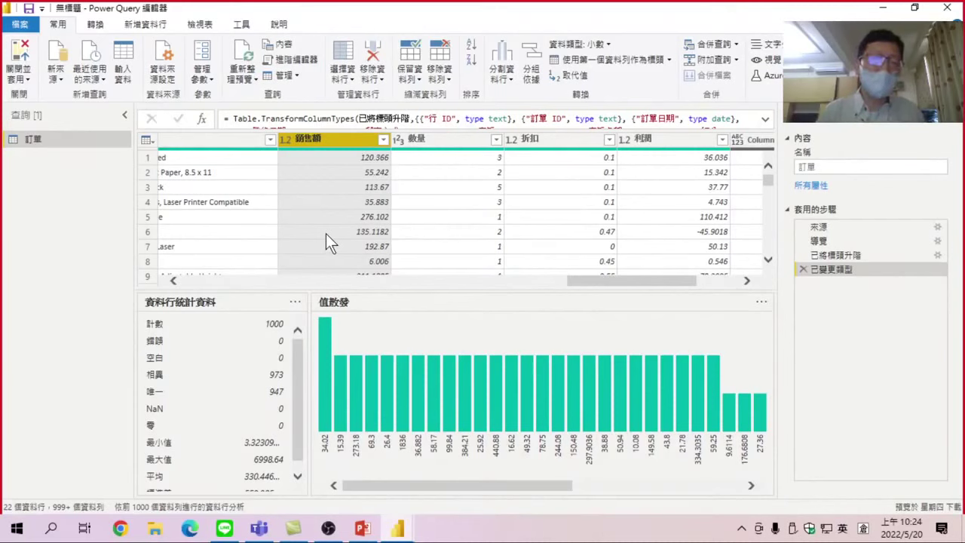
scroll(326, 234, "left", 3)
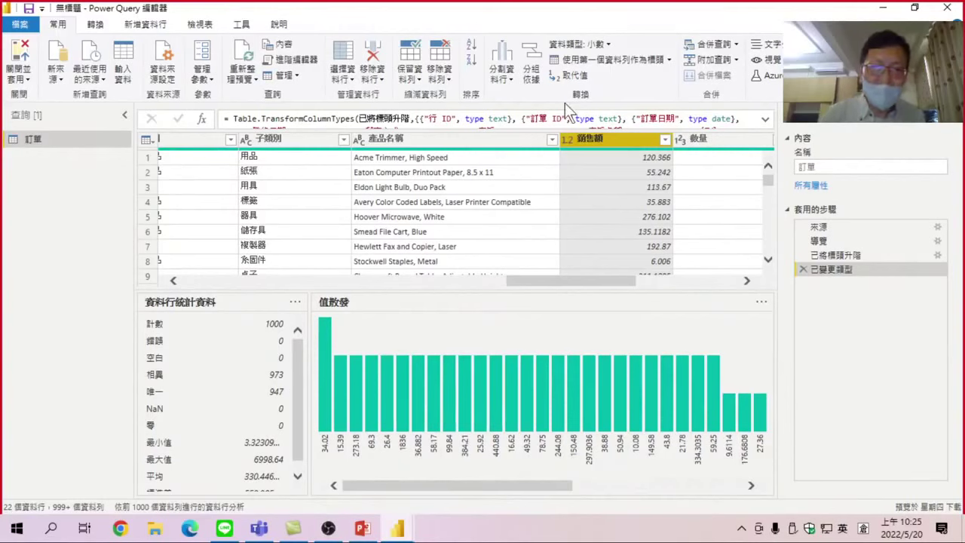
left_click(766, 118)
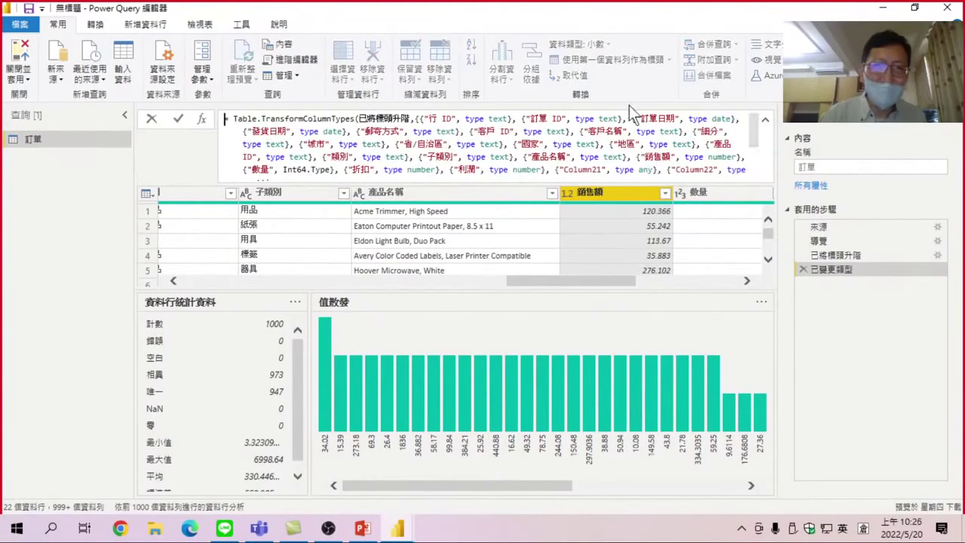
left_click(766, 118)
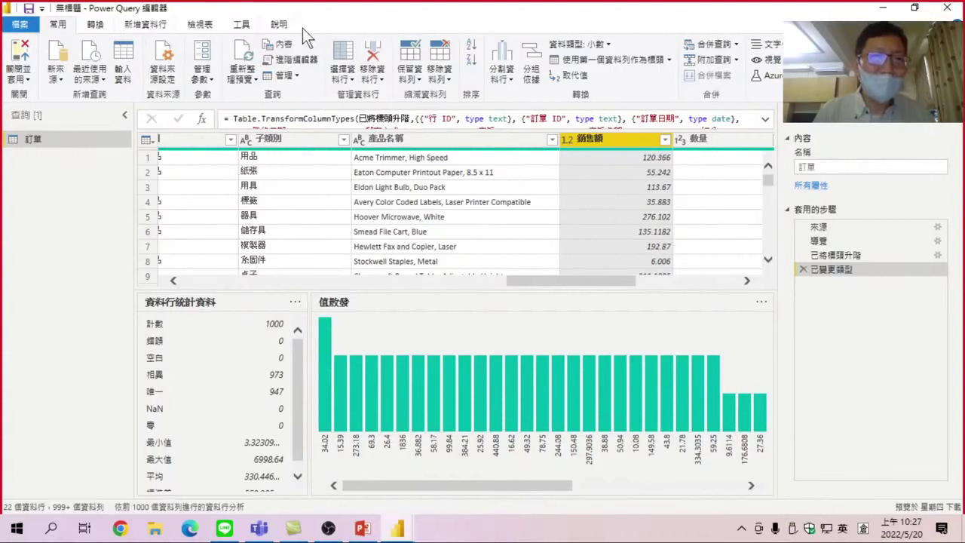
On the View tab, toggle the formula bar and the column profile panes off and back on.
left_click(204, 24)
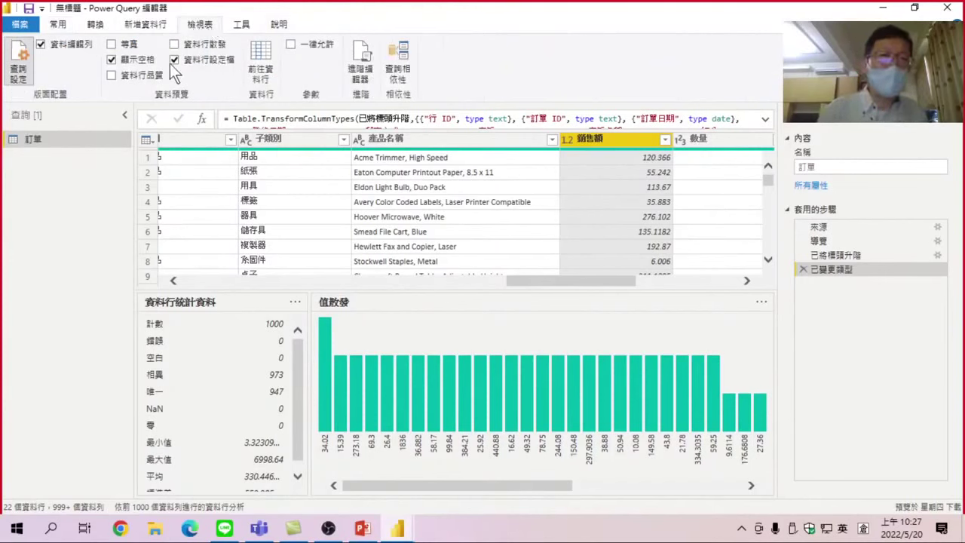
left_click(41, 43)
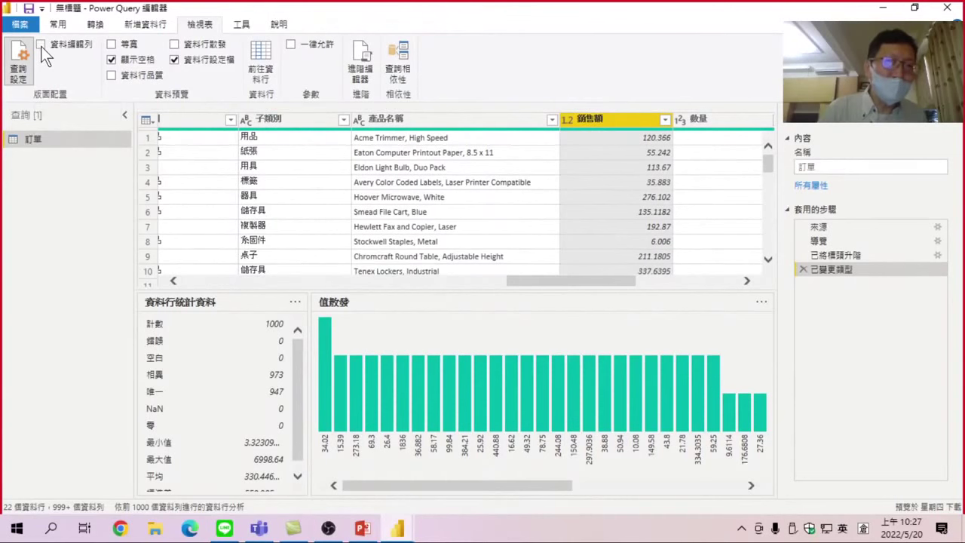
left_click(41, 45)
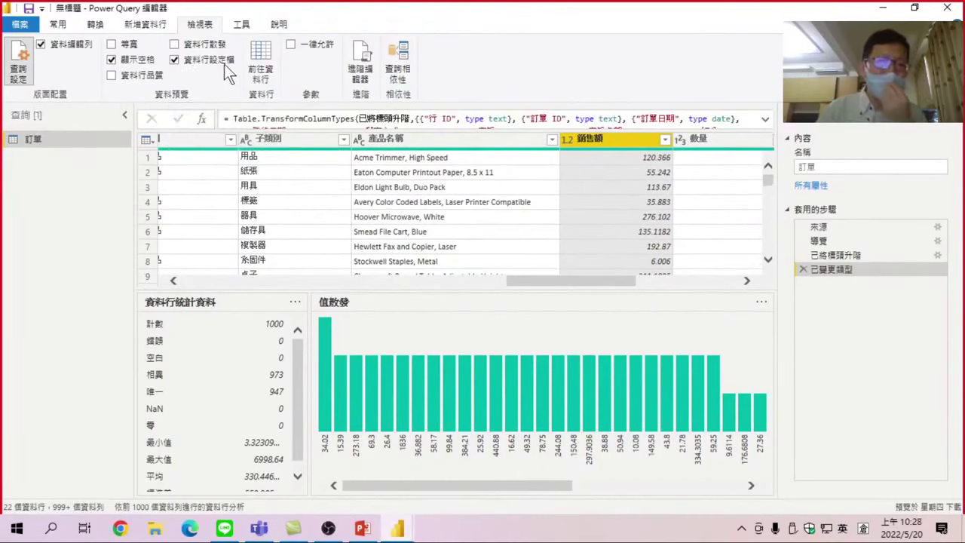
left_click(173, 62)
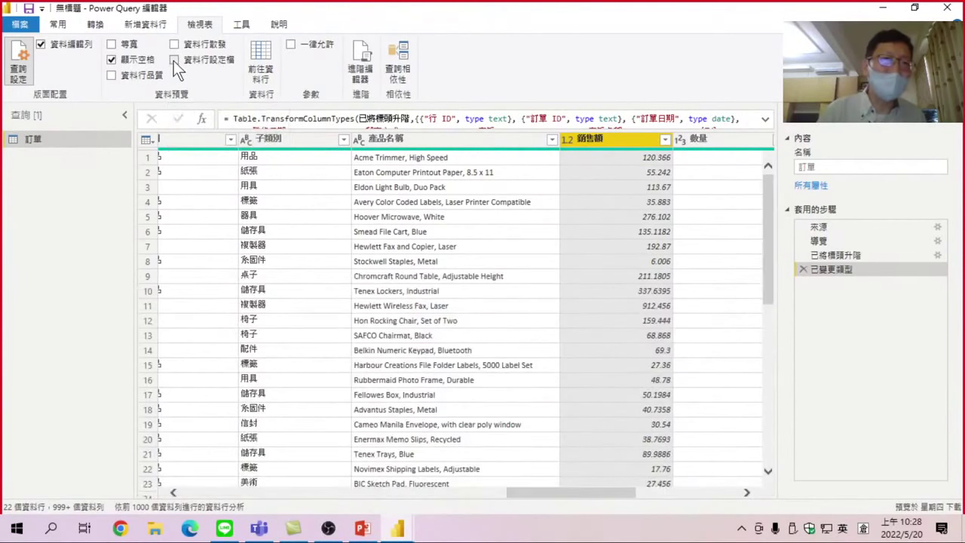
left_click(173, 61)
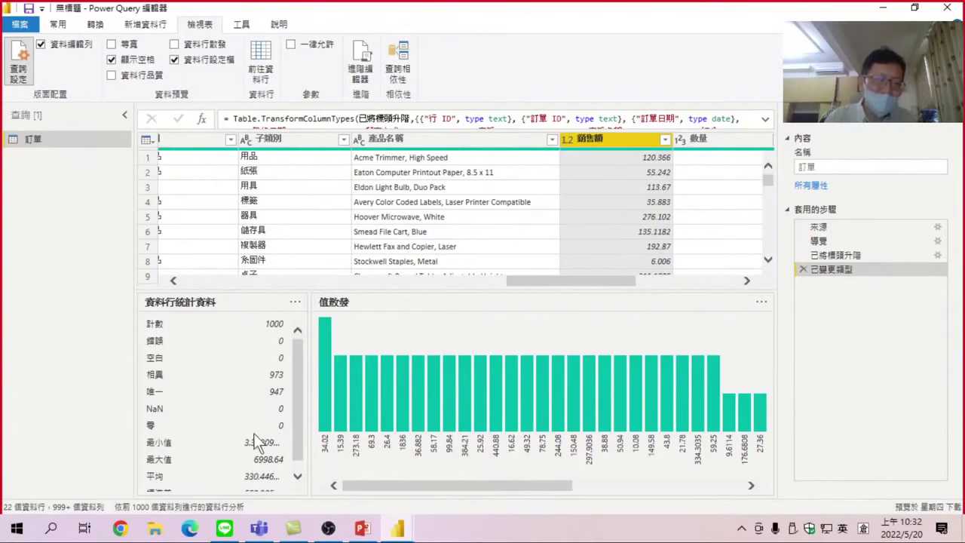
Inspect the 銷售額 value distribution, where values like 15.39 and 26.4 each occur twice.
scroll(240, 435, "down", 1)
scroll(230, 440, "up", 1)
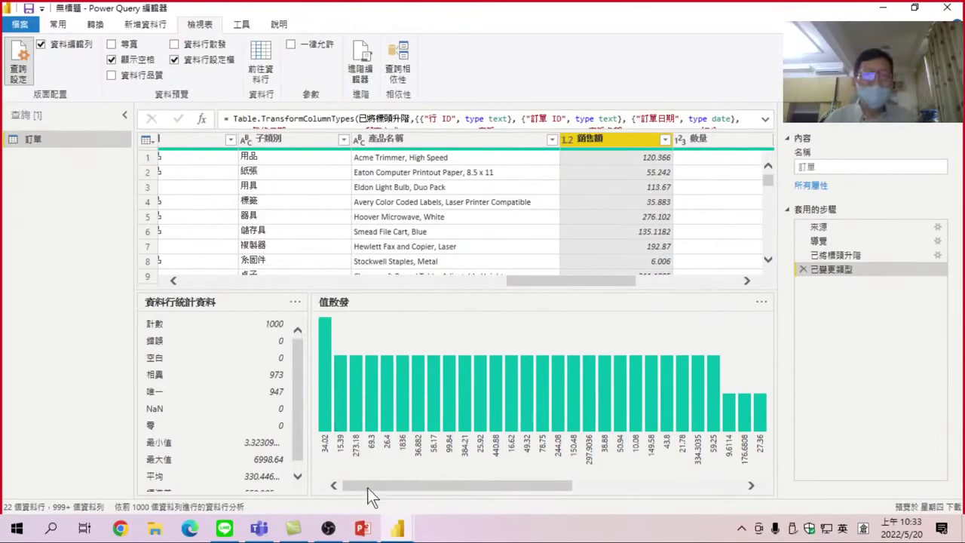
mouse_move(367, 487)
left_mouse_down()
mouse_move(694, 497)
mouse_move(417, 500)
left_mouse_up()
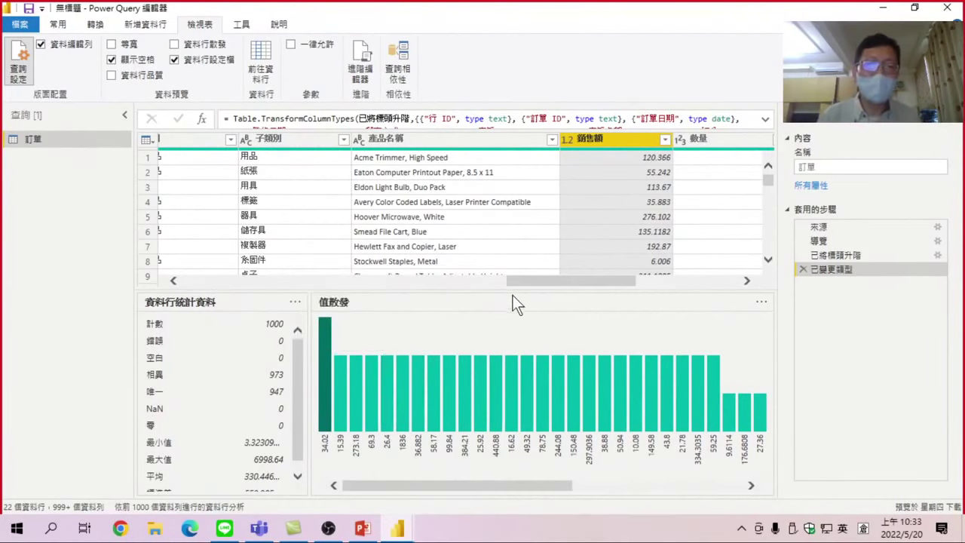
Scroll the table right to show the 利潤 column and the all-null Column21.
left_click_drag(549, 281, 635, 280)
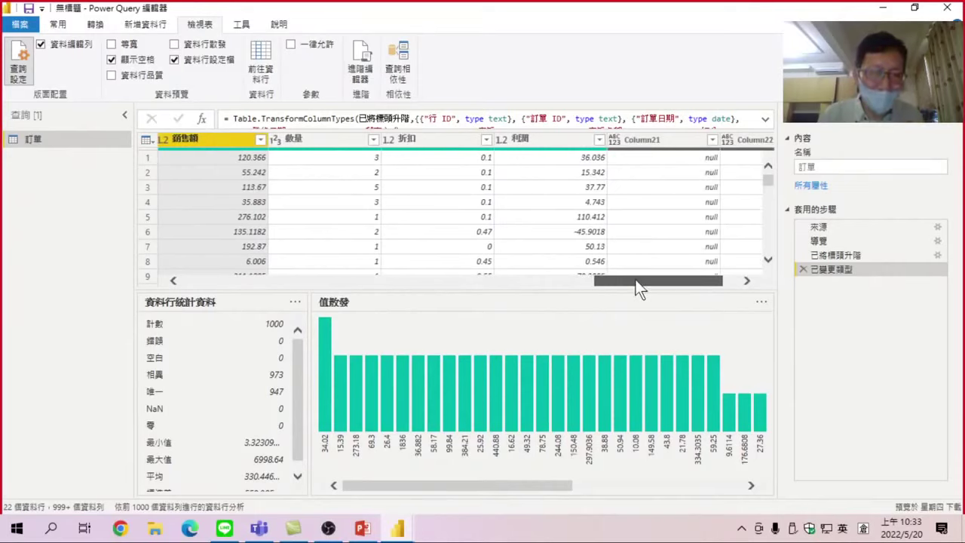
Profile 利潤 (930 distinct, 13 zeros, max 2939.31) and scroll right to reveal Column22.
left_click(553, 143)
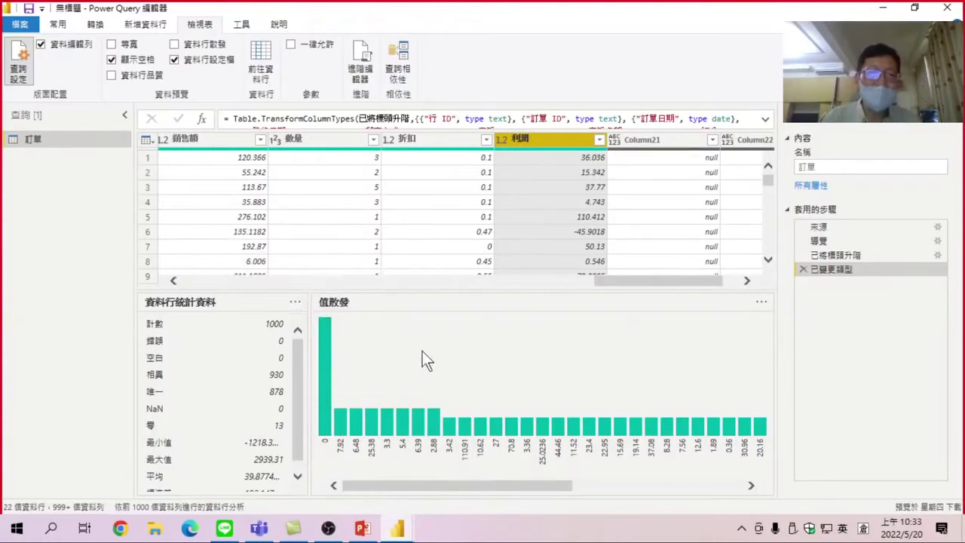
mouse_move(325, 370)
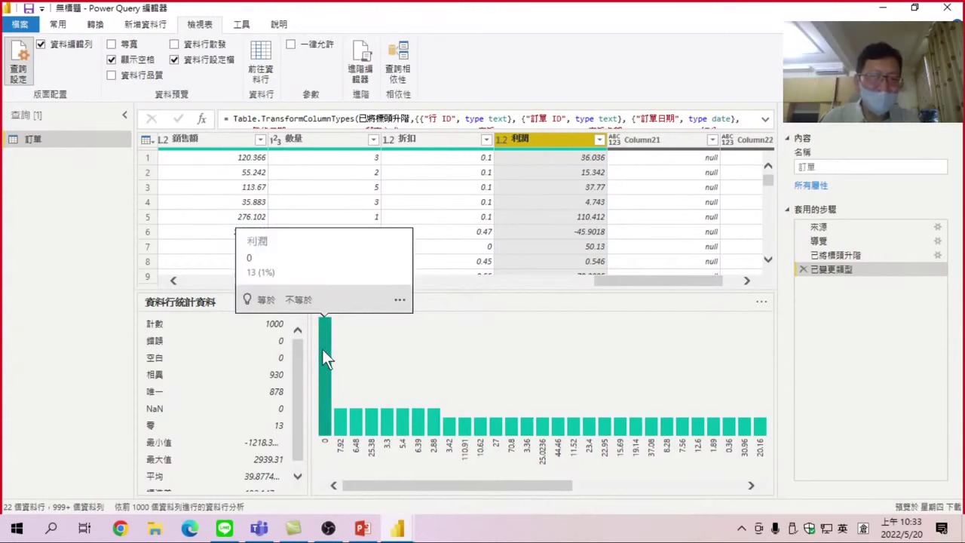
left_click_drag(380, 487, 658, 516)
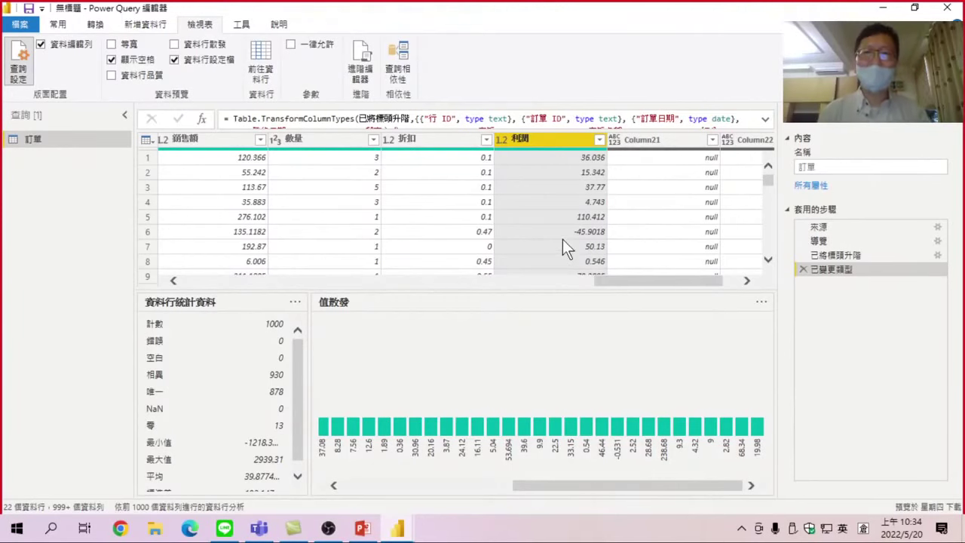
left_click_drag(608, 280, 723, 279)
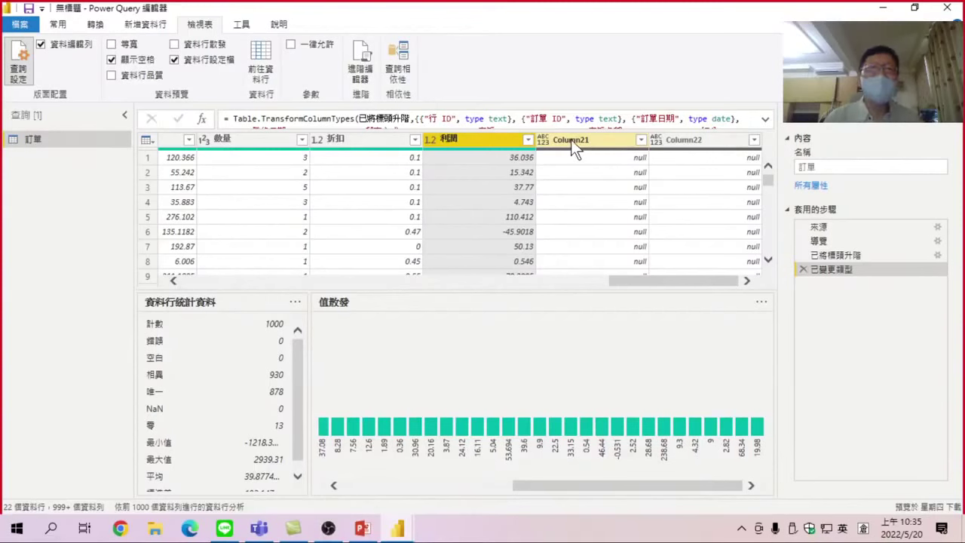
Remove the empty Column21, adding a 已移除資料行 step and leaving 21 columns.
right_click(571, 139)
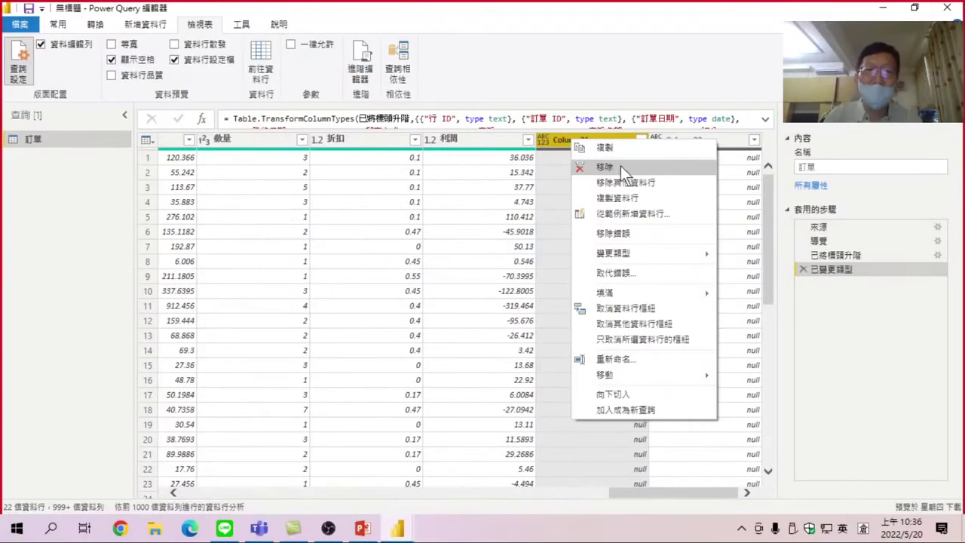
left_click(621, 166)
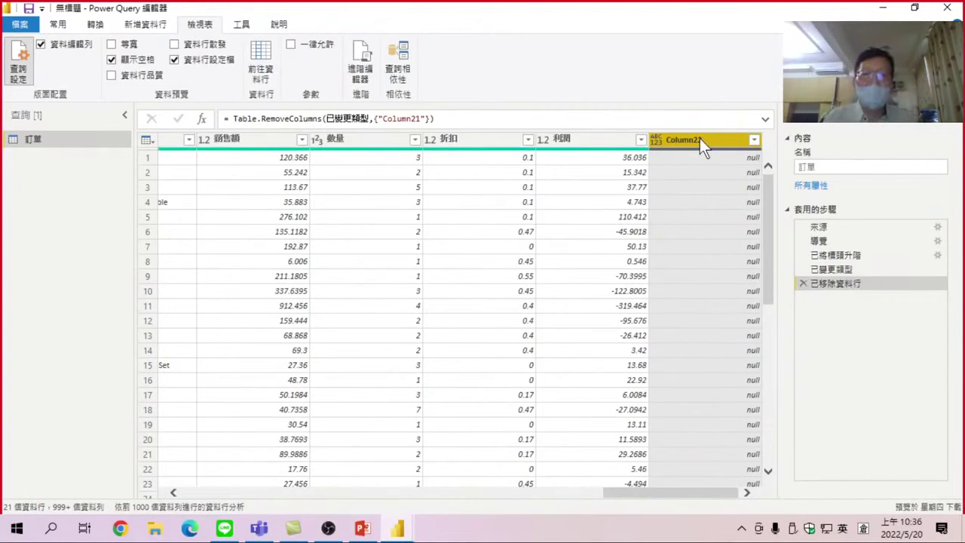
Remove the empty Column22 from 訂單 so the table ends at 利潤.
right_click(700, 144)
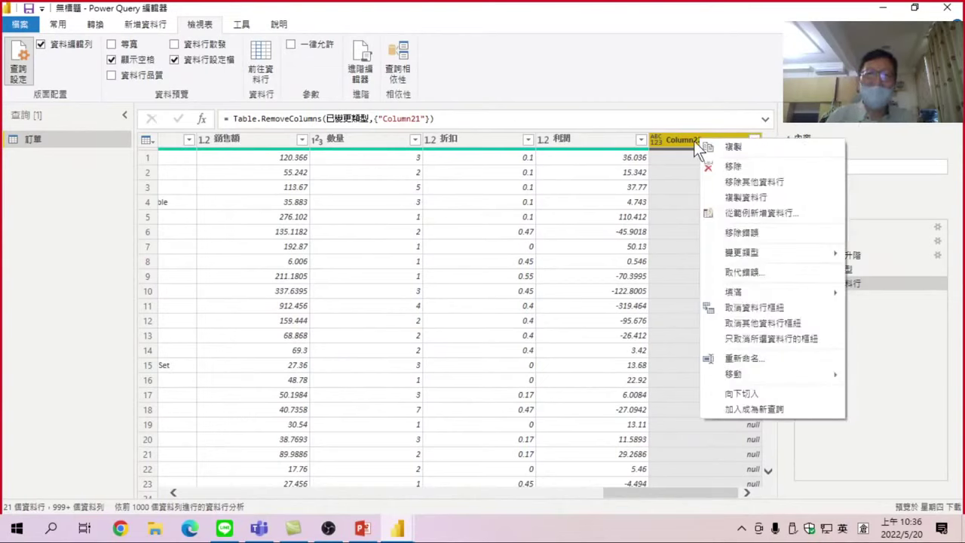
left_click(741, 168)
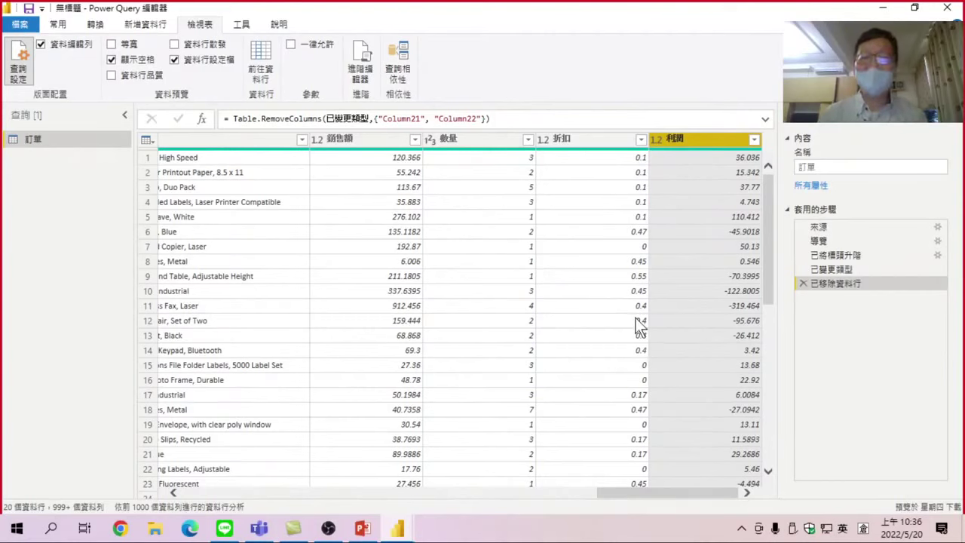
Restore the Power Query editor from maximized to reveal the main Power BI Desktop window.
left_click(59, 24)
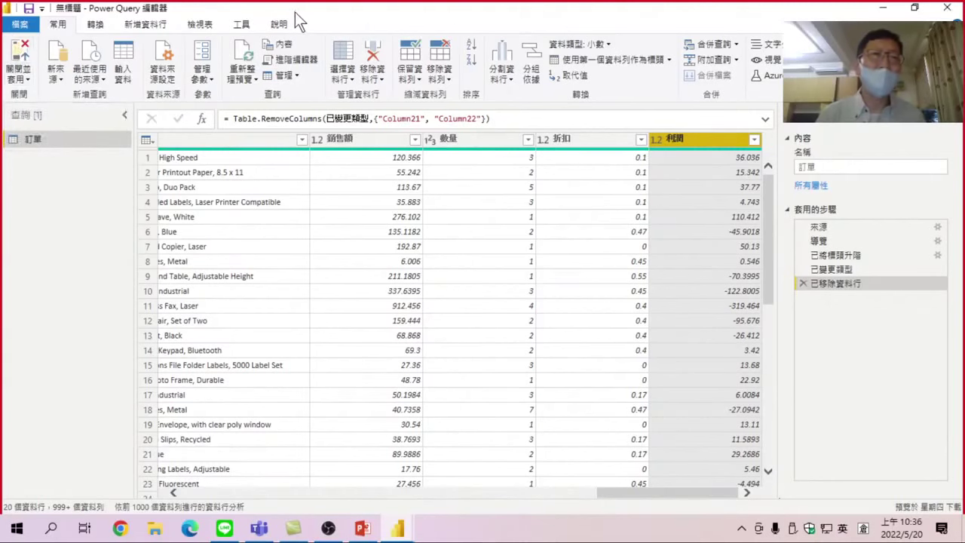
mouse_move(306, 12)
left_mouse_down()
mouse_move(343, 133)
mouse_move(369, 74)
left_mouse_up()
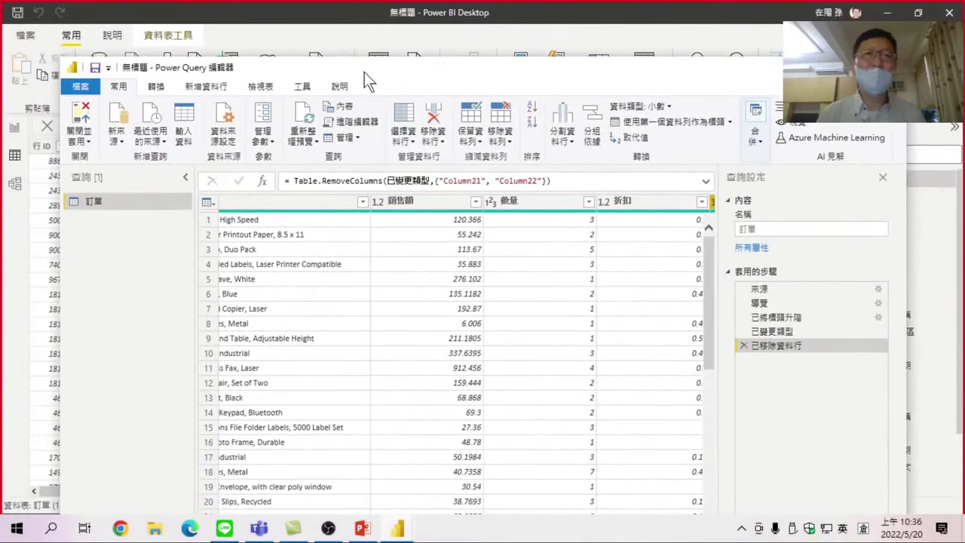